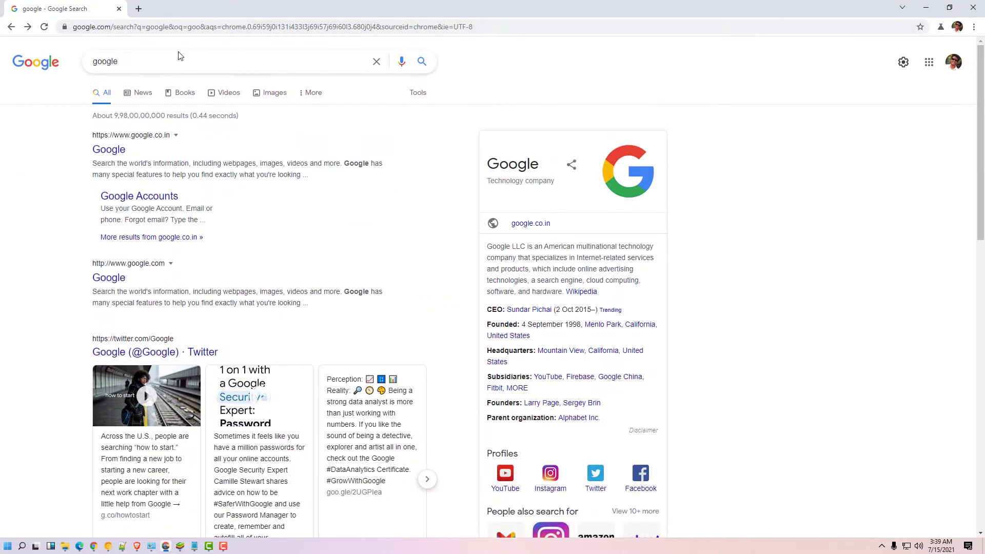
# - Search Google for 'zoom download'
pyautogui.click(178, 56)
pyautogui.write('zoom download')
pyautogui.press('Return')
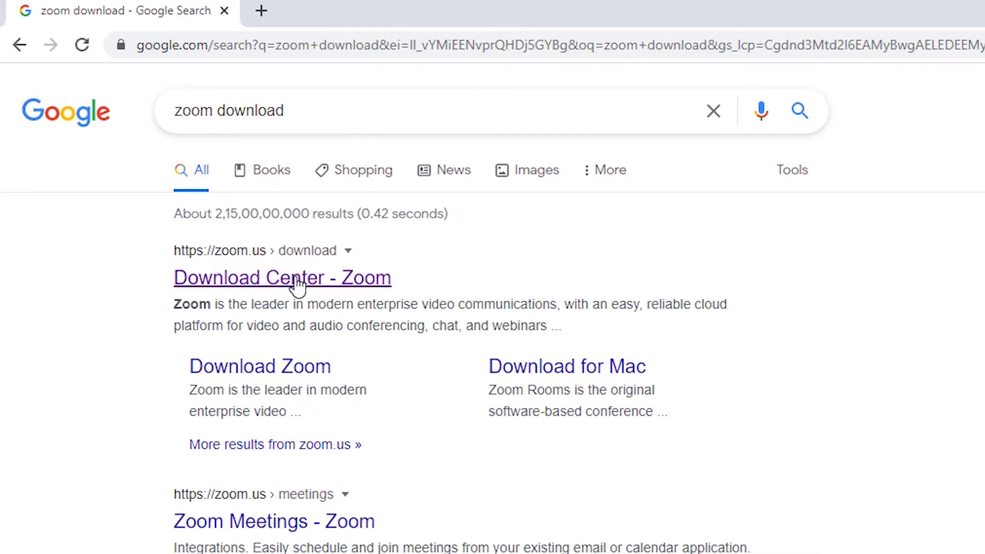
# - Open the 'Download Center - Zoom' result in a new tab and switch to it
pyautogui.rightClick(299, 282)
pyautogui.click(368, 294)
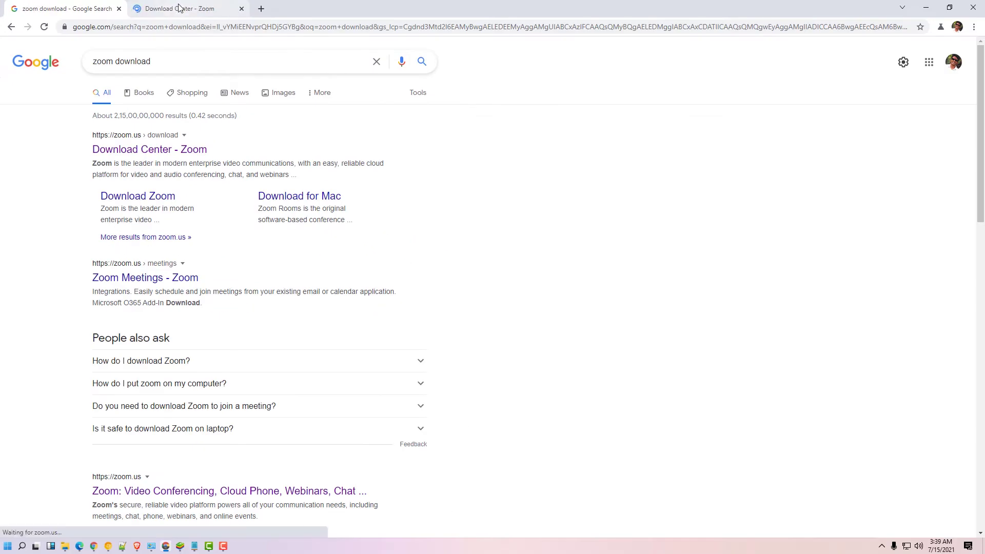
pyautogui.click(181, 9)
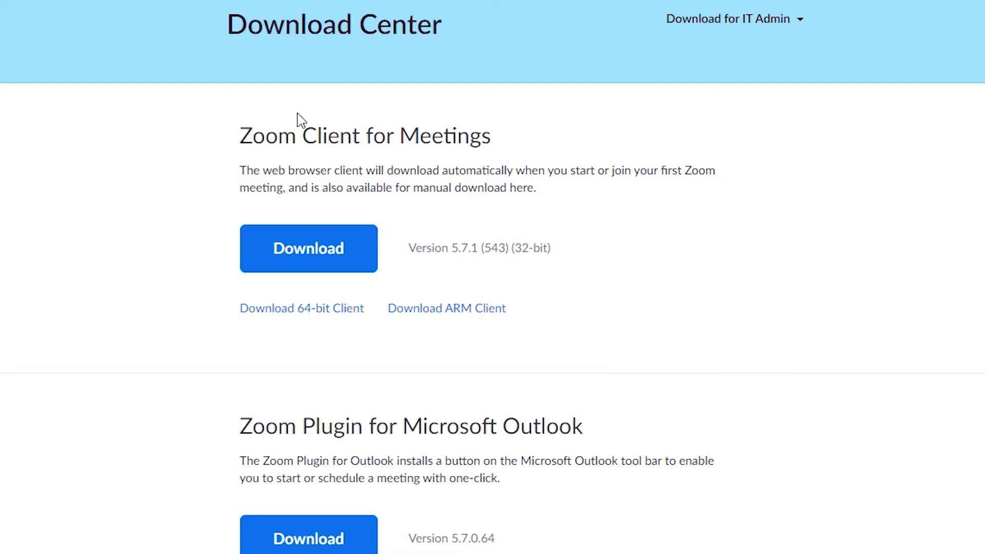
pyautogui.scroll(-1, 460, 324)
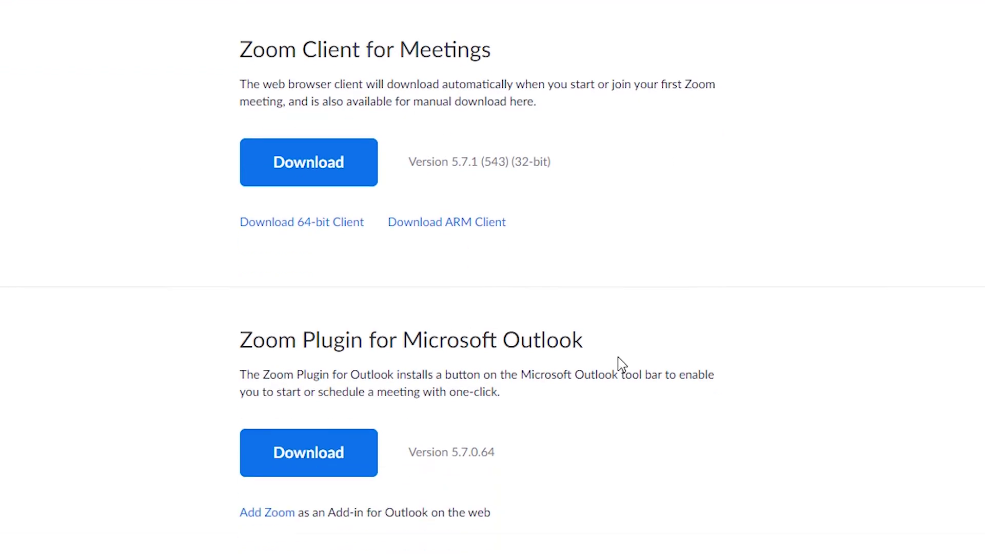
pyautogui.scroll(-3, 578, 385)
pyautogui.scroll(-1, 539, 470)
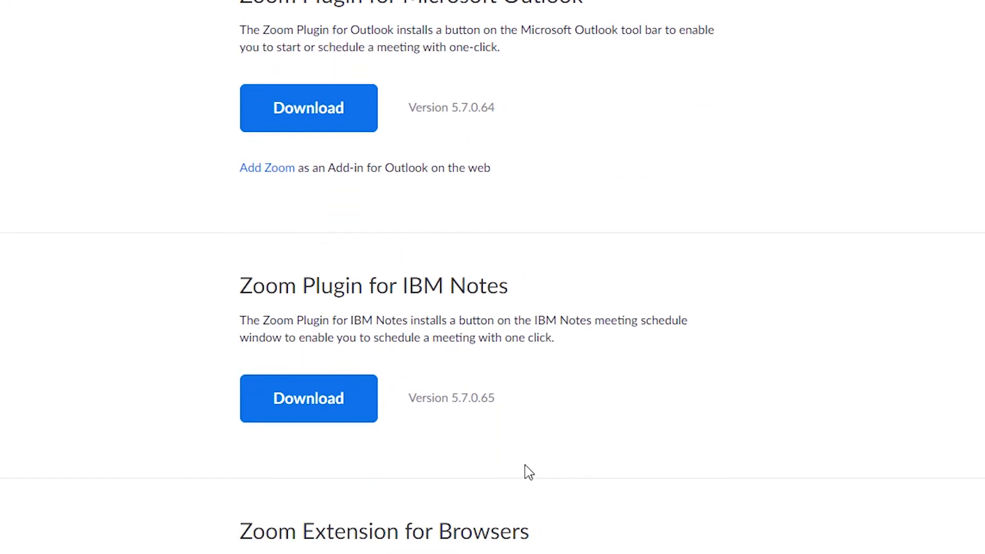
pyautogui.scroll(5, 529, 472)
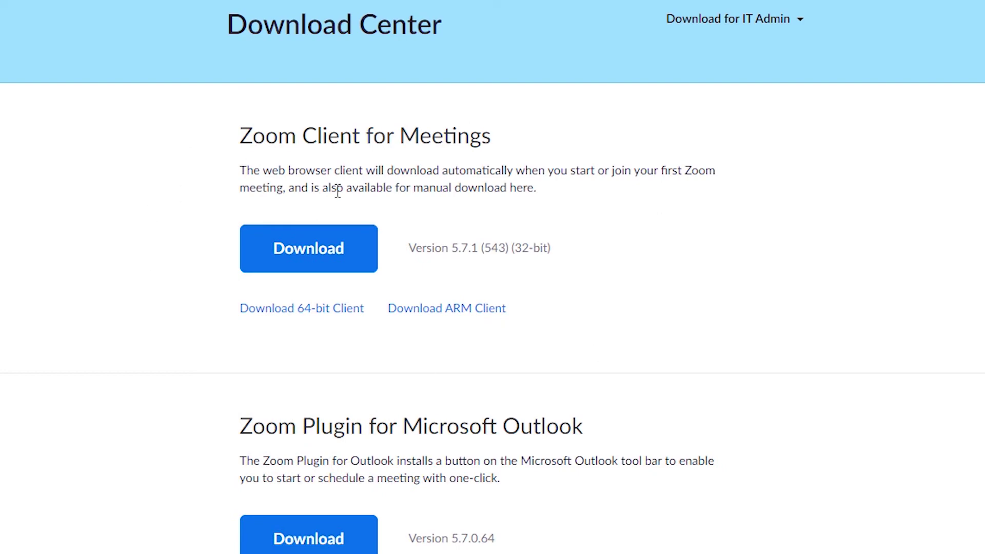
# - Download the Zoom Client for Meetings installer and show ZoomInstaller.exe in its folder
pyautogui.click(317, 252)
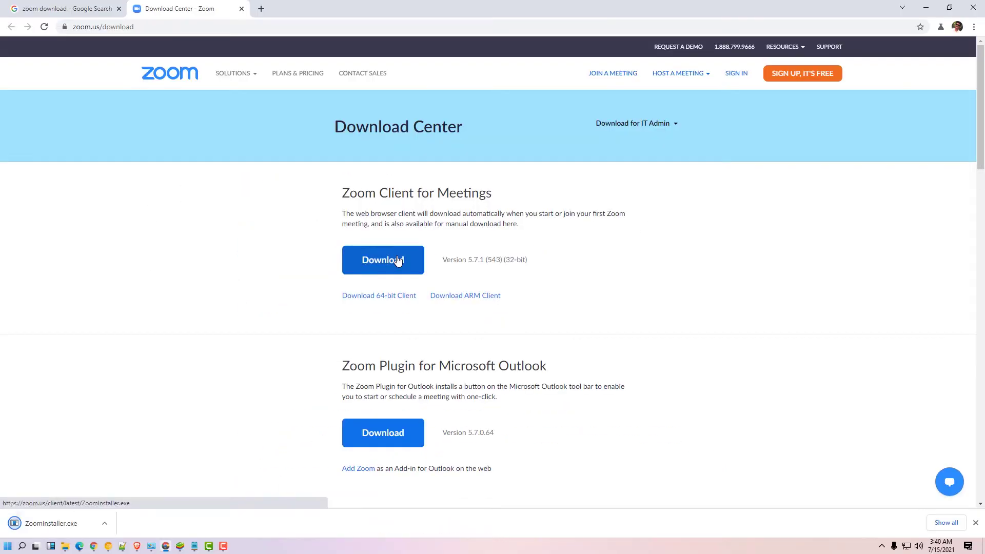
pyautogui.click(948, 524)
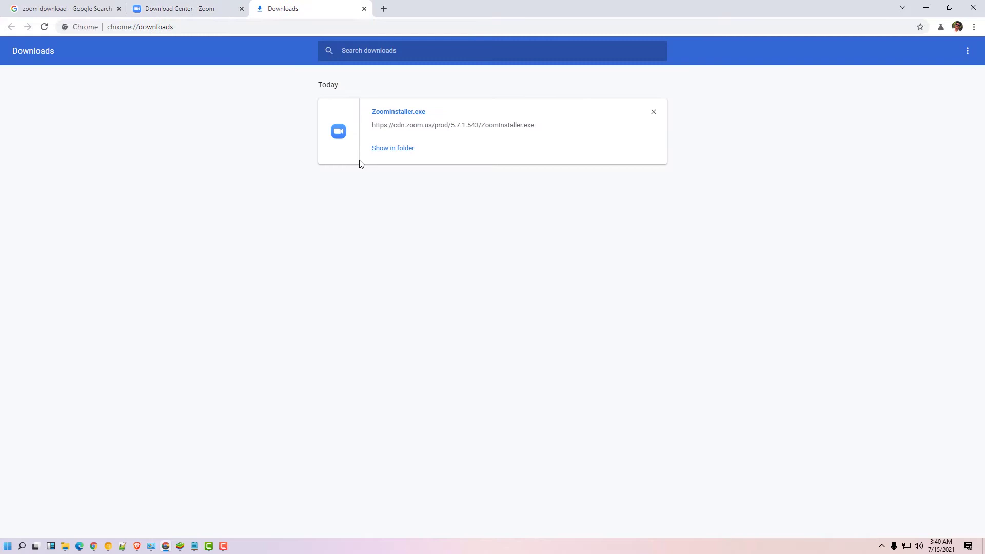
pyautogui.click(394, 148)
pyautogui.click(925, 8)
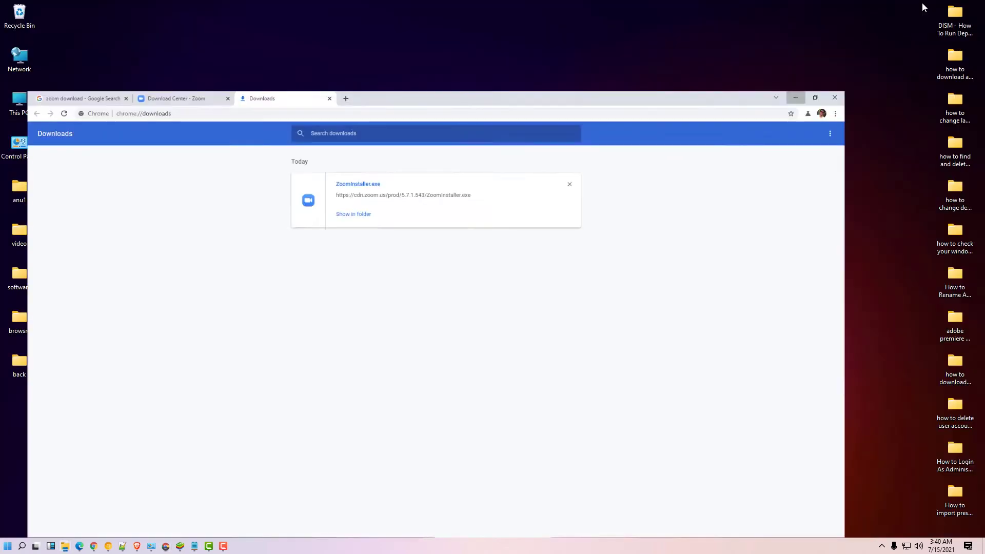
pyautogui.moveTo(445, 168); pyautogui.dragTo(653, 201)
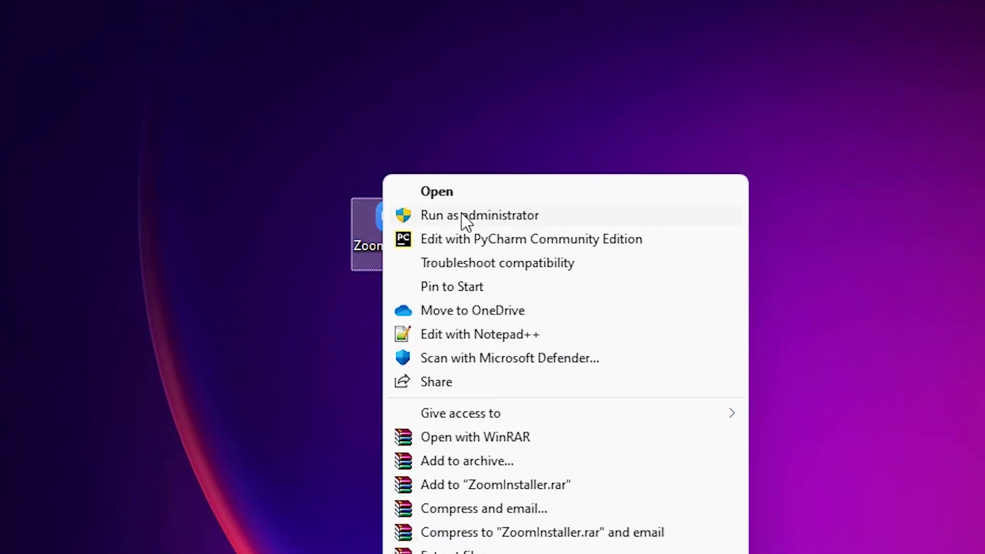
# - Run ZoomInstaller.exe as administrator
pyautogui.click(506, 214)
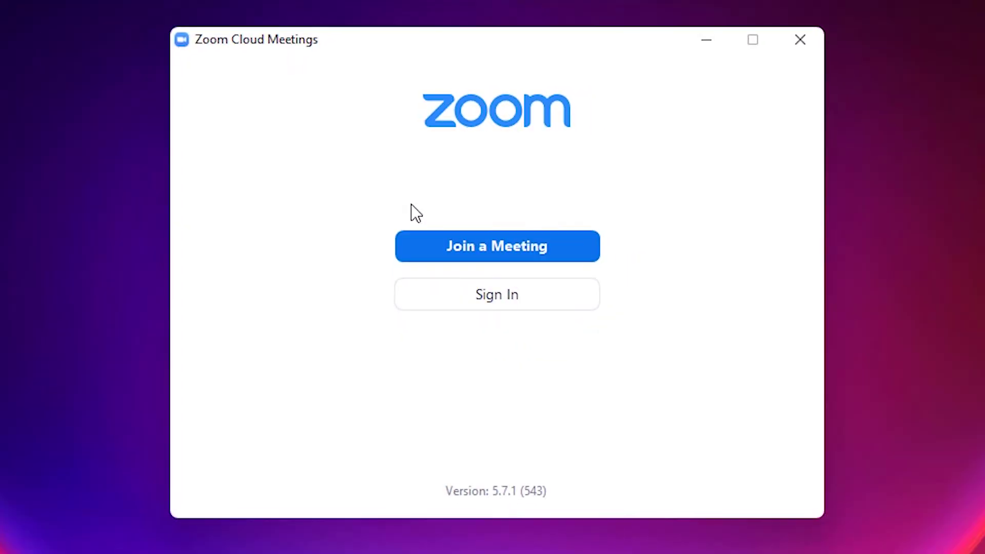
pyautogui.click(573, 247)
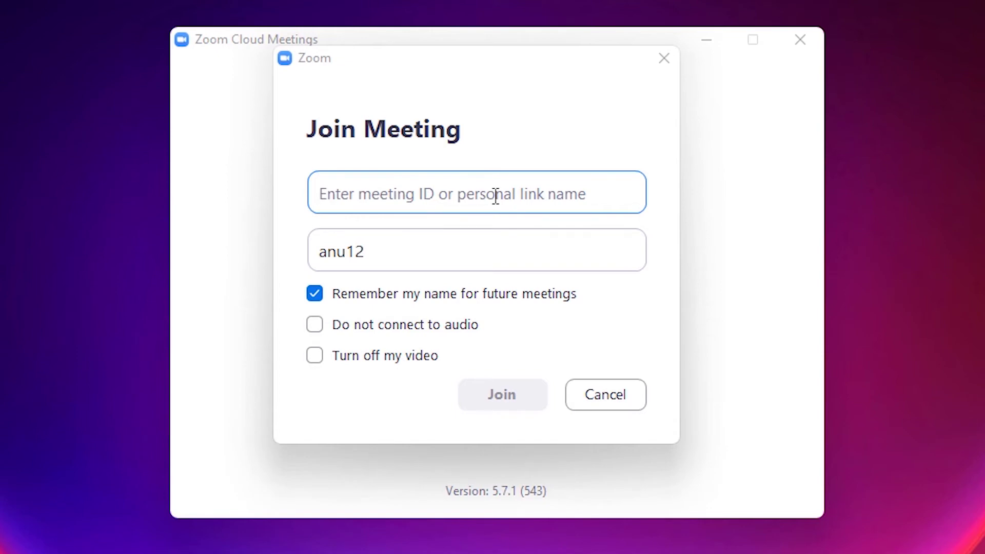
pyautogui.moveTo(415, 257); pyautogui.dragTo(294, 259)
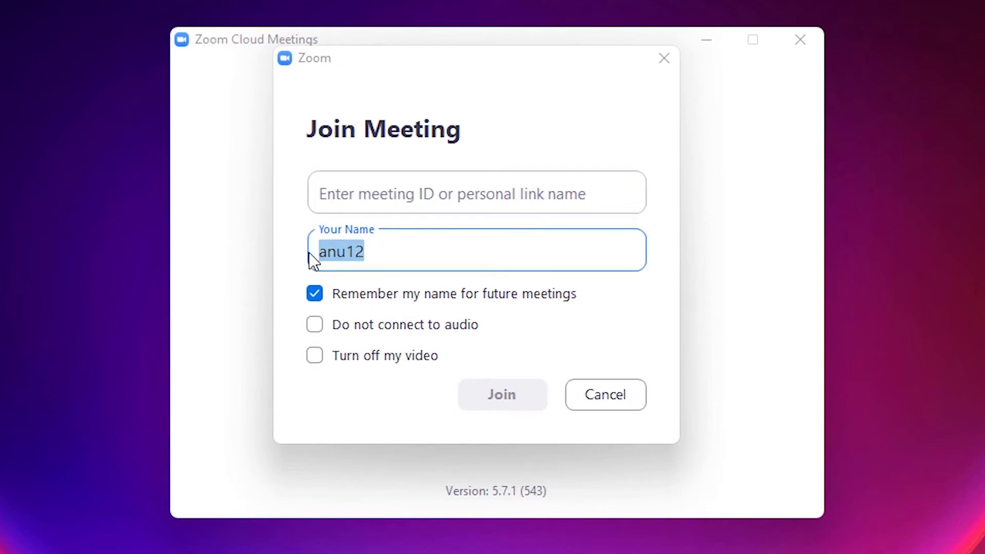
pyautogui.click(602, 393)
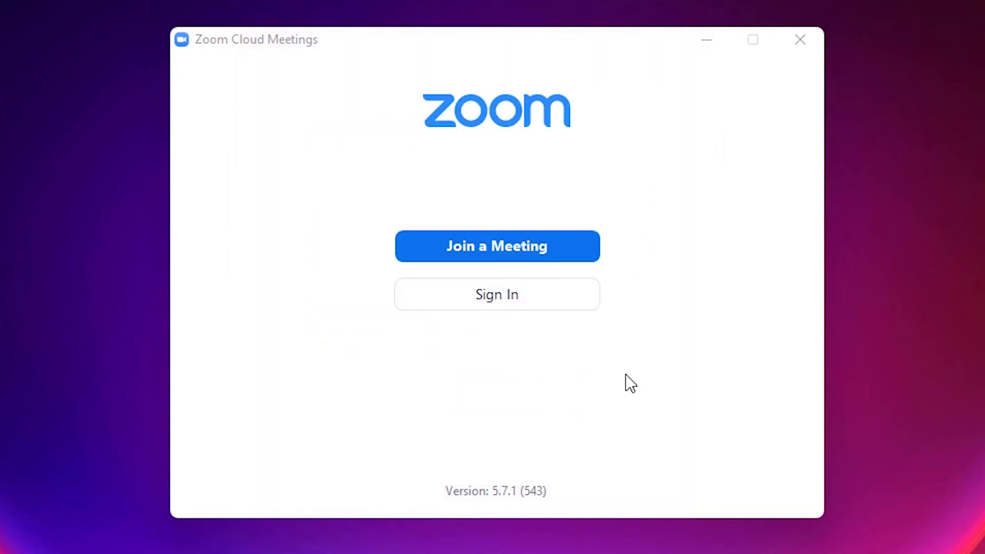
# - Open the Zoom sign-in form from the start screen
pyautogui.click(503, 301)
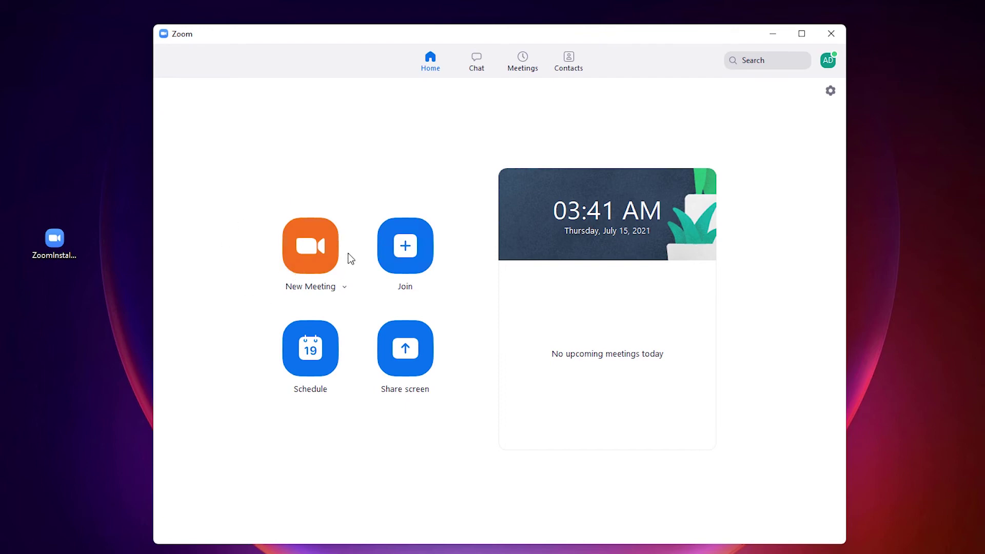
pyautogui.click(344, 287)
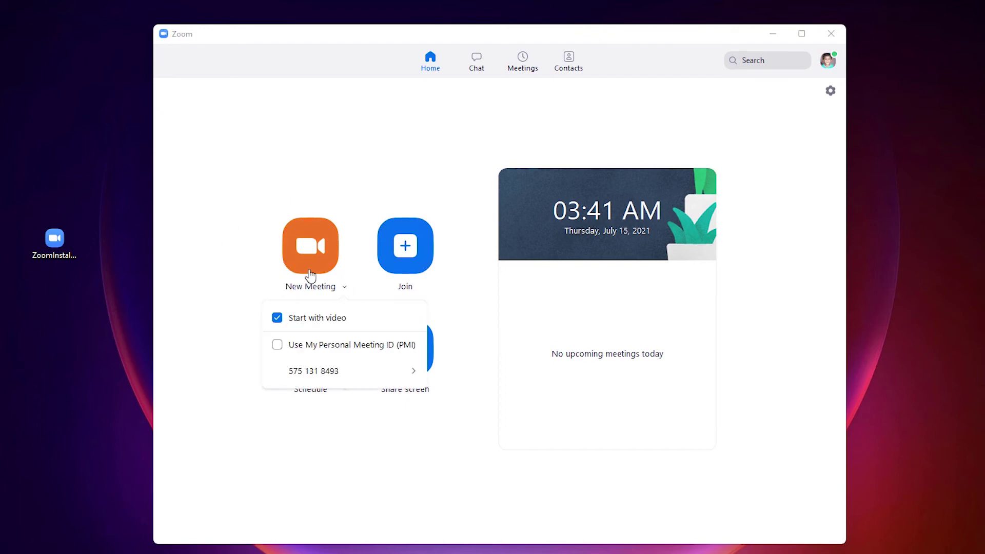
pyautogui.click(237, 266)
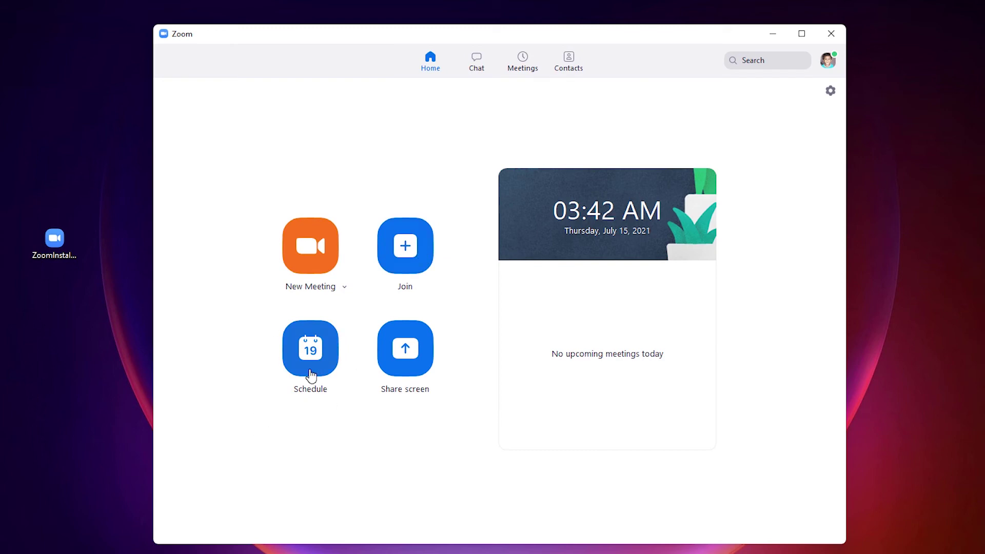
# - Browse the Chat, Meetings and Contacts sections in turn
pyautogui.click(477, 65)
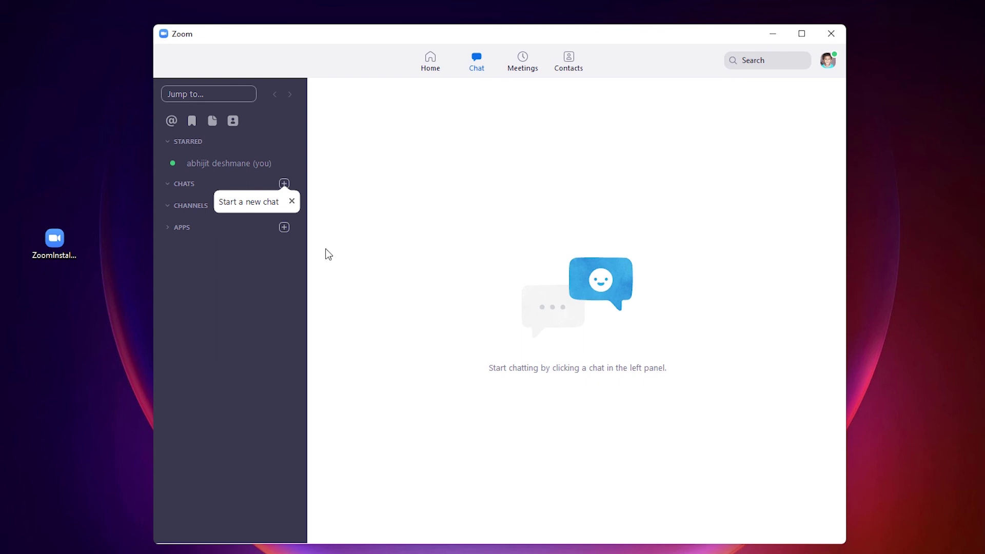
pyautogui.click(523, 63)
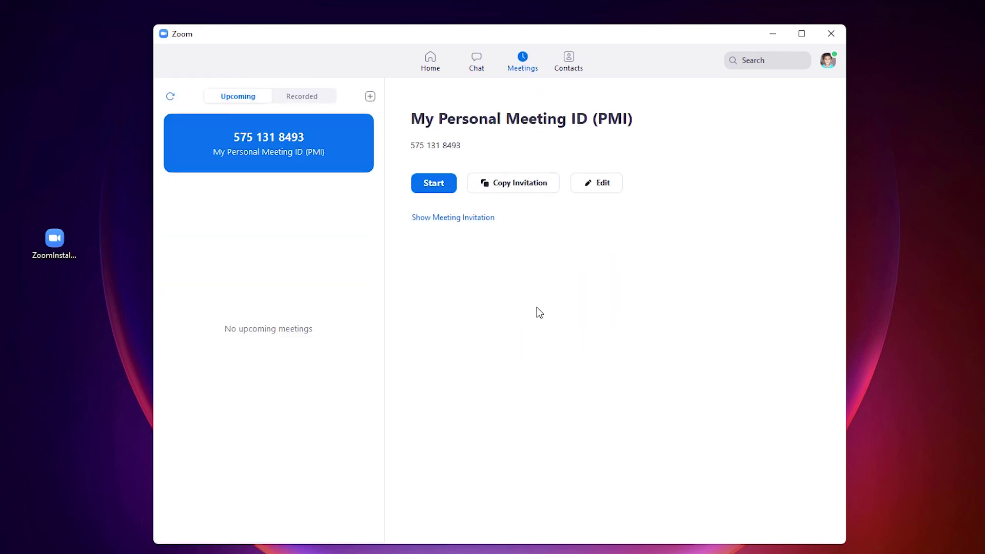
pyautogui.click(576, 67)
# - Switch back to the Zoom Home tab
pyautogui.click(431, 60)
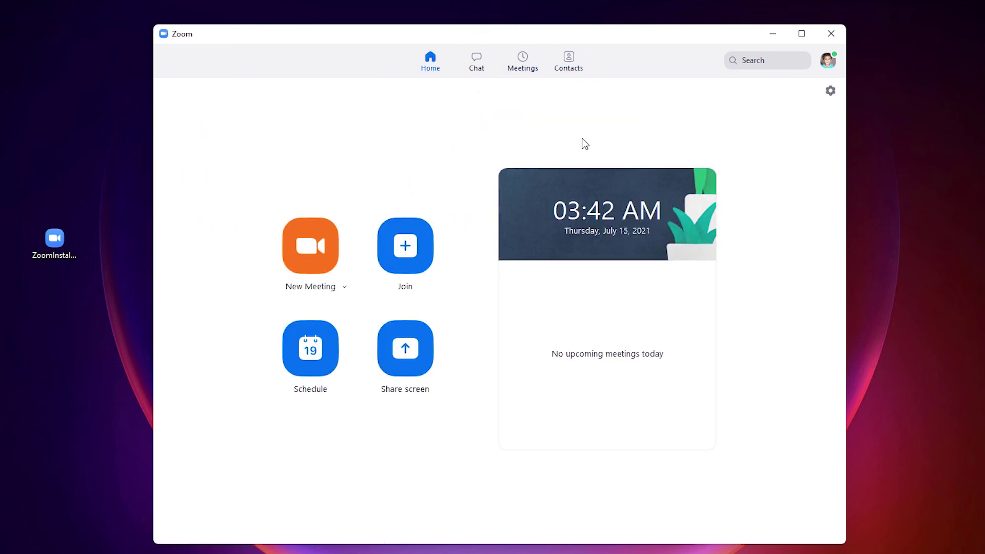